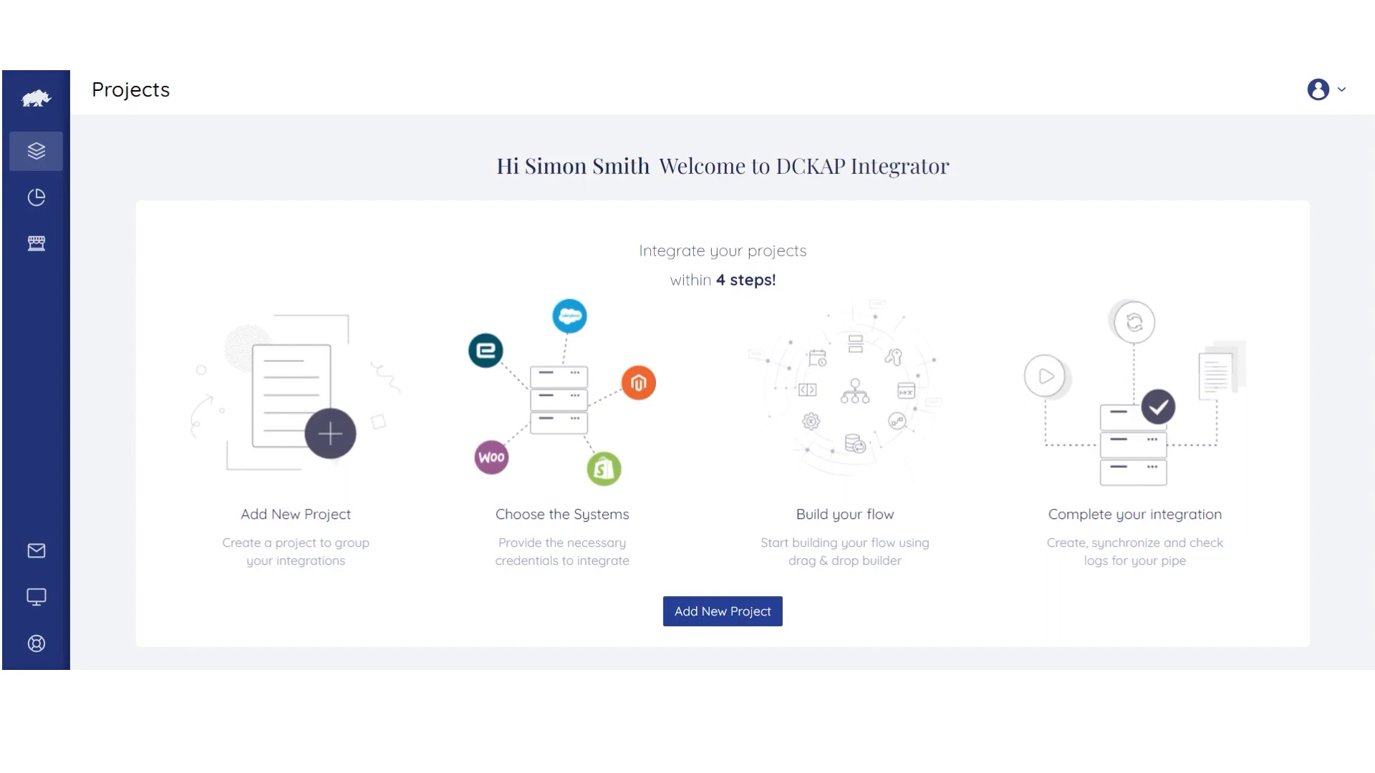
Add a new project and enter 'DCKAP - Dev' as its project name.
{"action": "left_click", "coordinate": [754, 628]}
{"action": "left_click", "coordinate": [553, 380]}
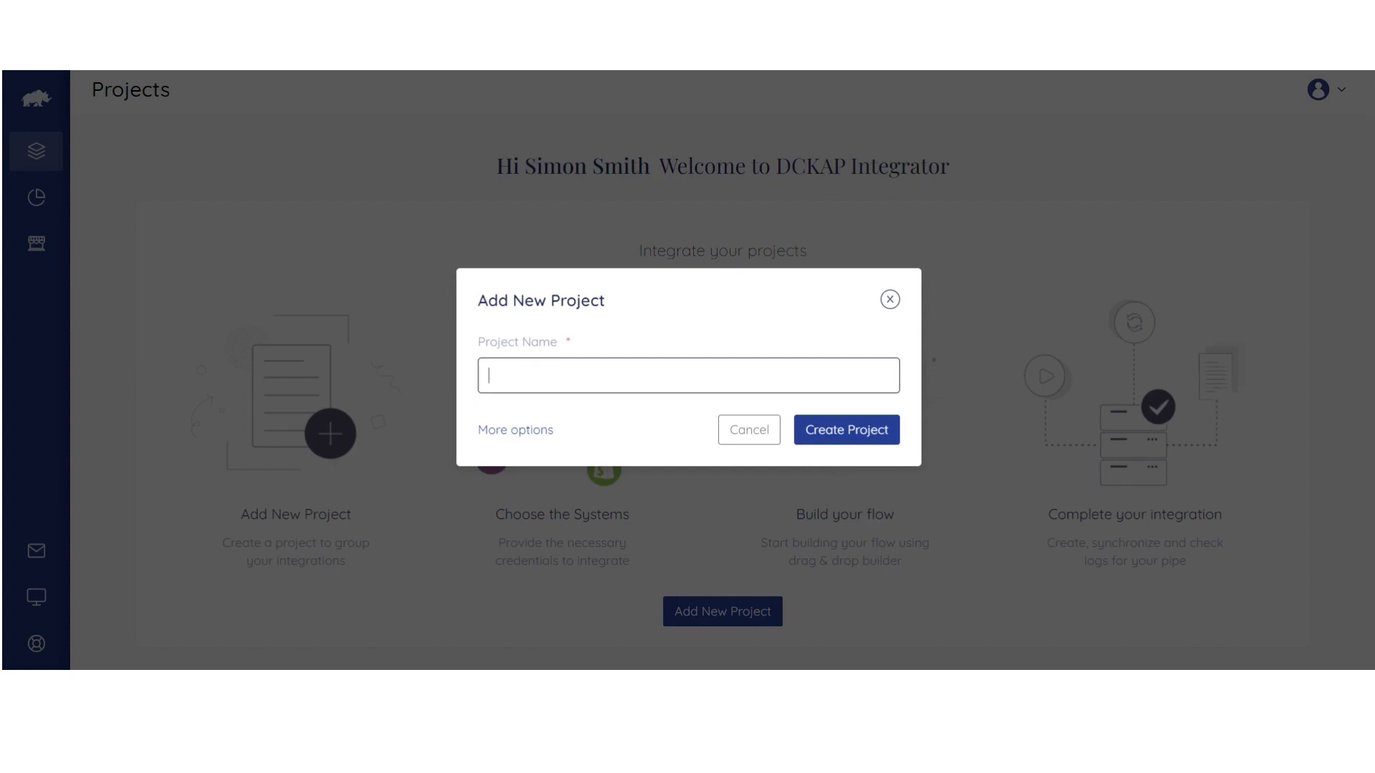
{"action": "type", "text": "DCKAP - Dev"}
{"action": "key", "text": "BackSpace"}
{"action": "key", "text": "BackSpace"}
{"action": "key", "text": "BackSpace"}
{"action": "type", "text": "Prod"}
{"action": "key", "text": "BackSpace"}
{"action": "key", "text": "BackSpace"}
{"action": "key", "text": "BackSpace"}
{"action": "key", "text": "BackSpace"}
{"action": "type", "text": "Live"}
{"action": "key", "text": "BackSpace"}
{"action": "key", "text": "BackSpace"}
{"action": "key", "text": "BackSpace"}
{"action": "type", "text": "Dev"}
Describe the project as 'Integration between System 1 (P21 ERP) and System 2 (Magento eCommerce)'.
{"action": "left_click", "coordinate": [546, 440]}
{"action": "left_click", "coordinate": [419, 380]}
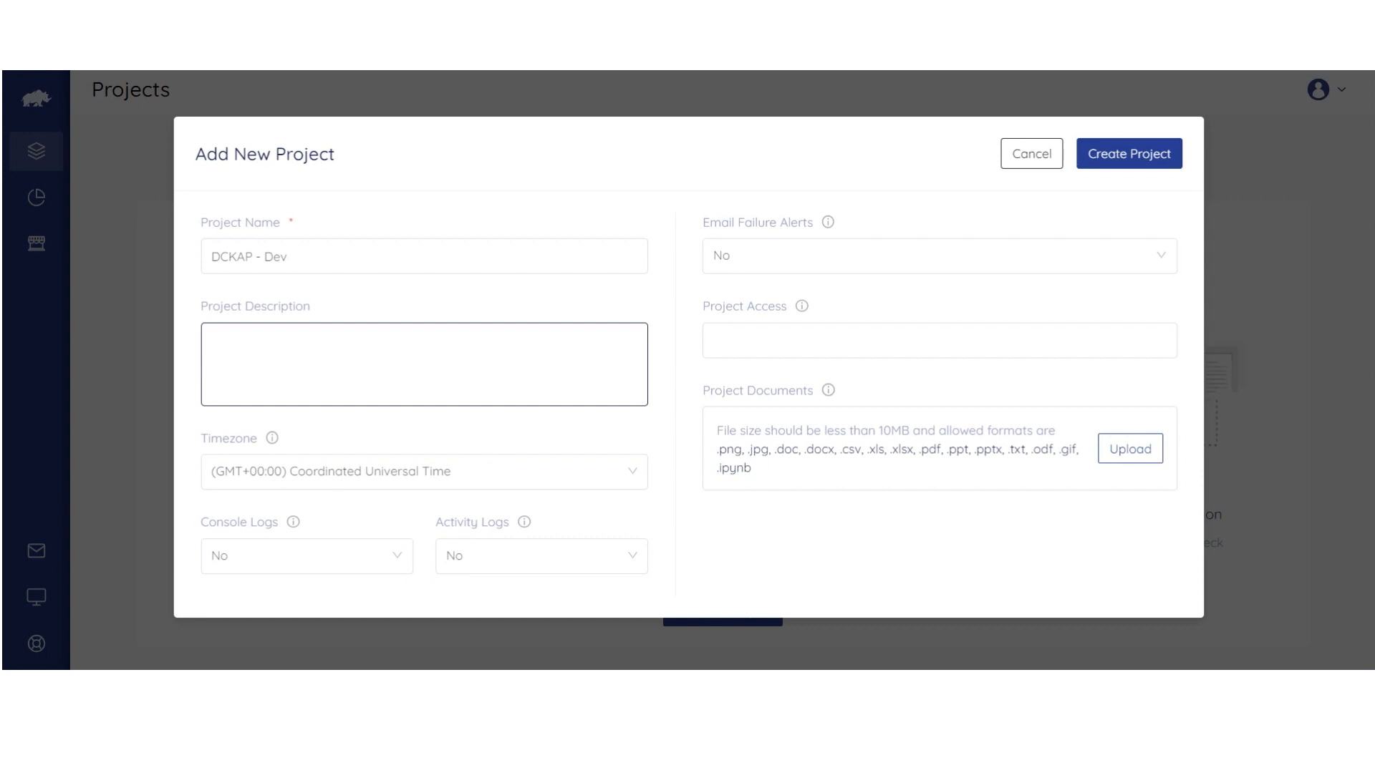
{"action": "type", "text": "Integration between System "}
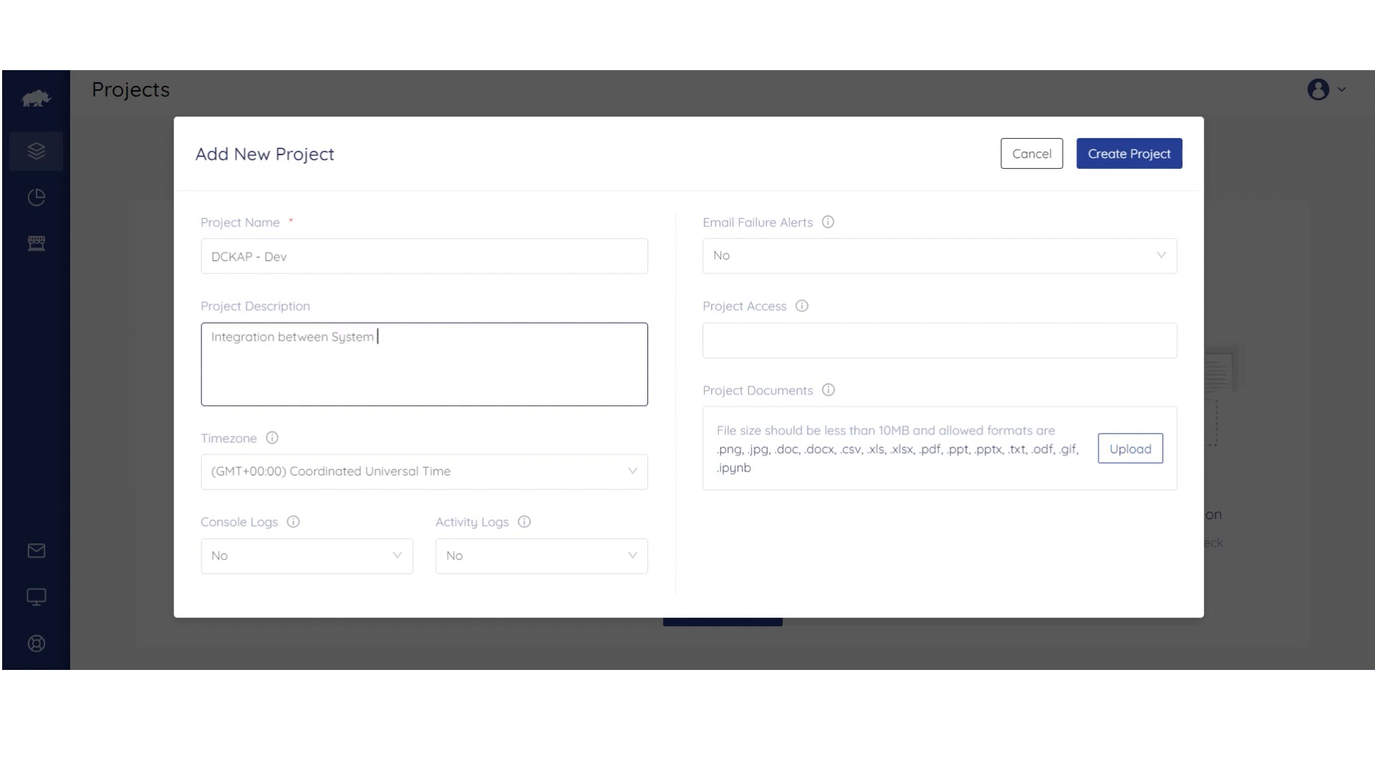
{"action": "type", "text": "1 and System 2"}
{"action": "left_click", "coordinate": [382, 337]}
{"action": "type", "text": "(P2)1 ERP ()"}
{"action": "key", "text": "Left"}
{"action": "type", "text": "Magent"}
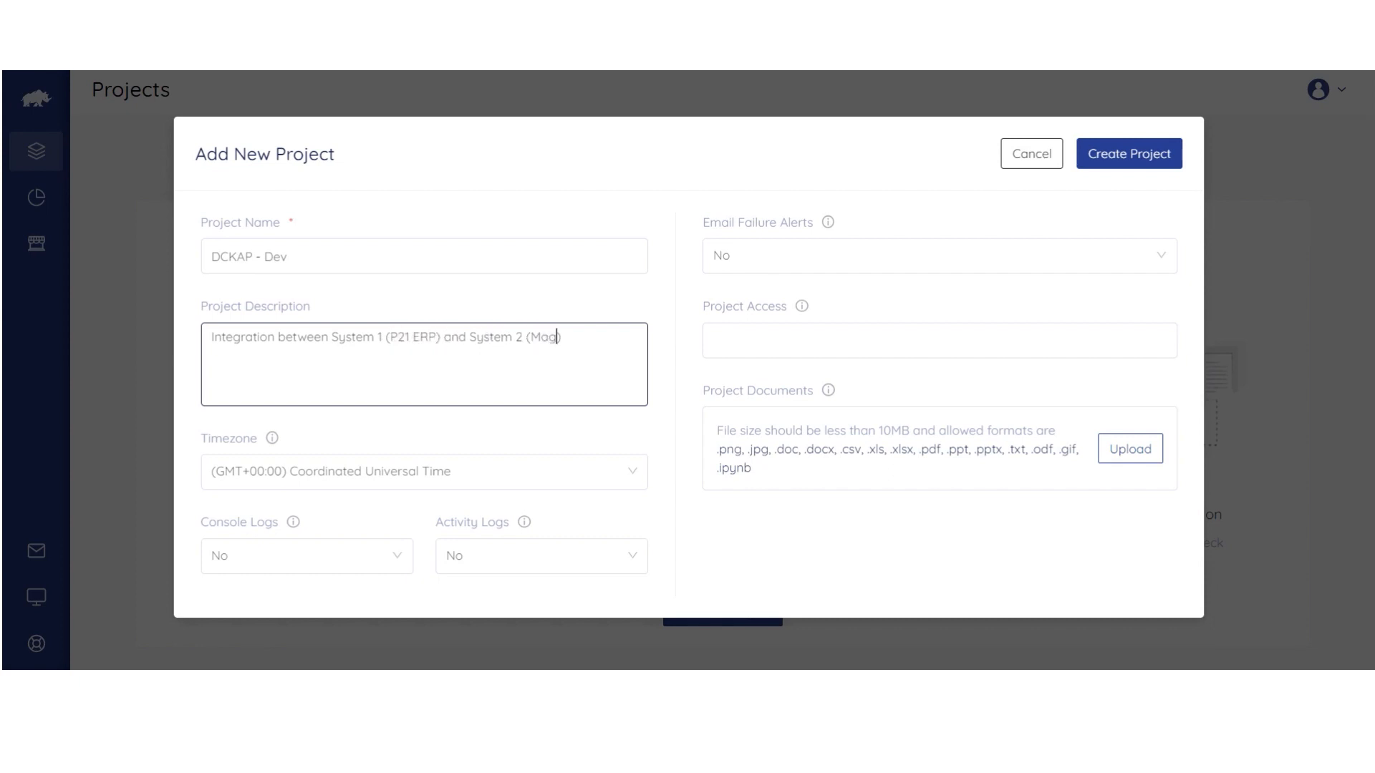
{"action": "type", "text": "o eCommerce"}
{"action": "left_click", "coordinate": [346, 483]}
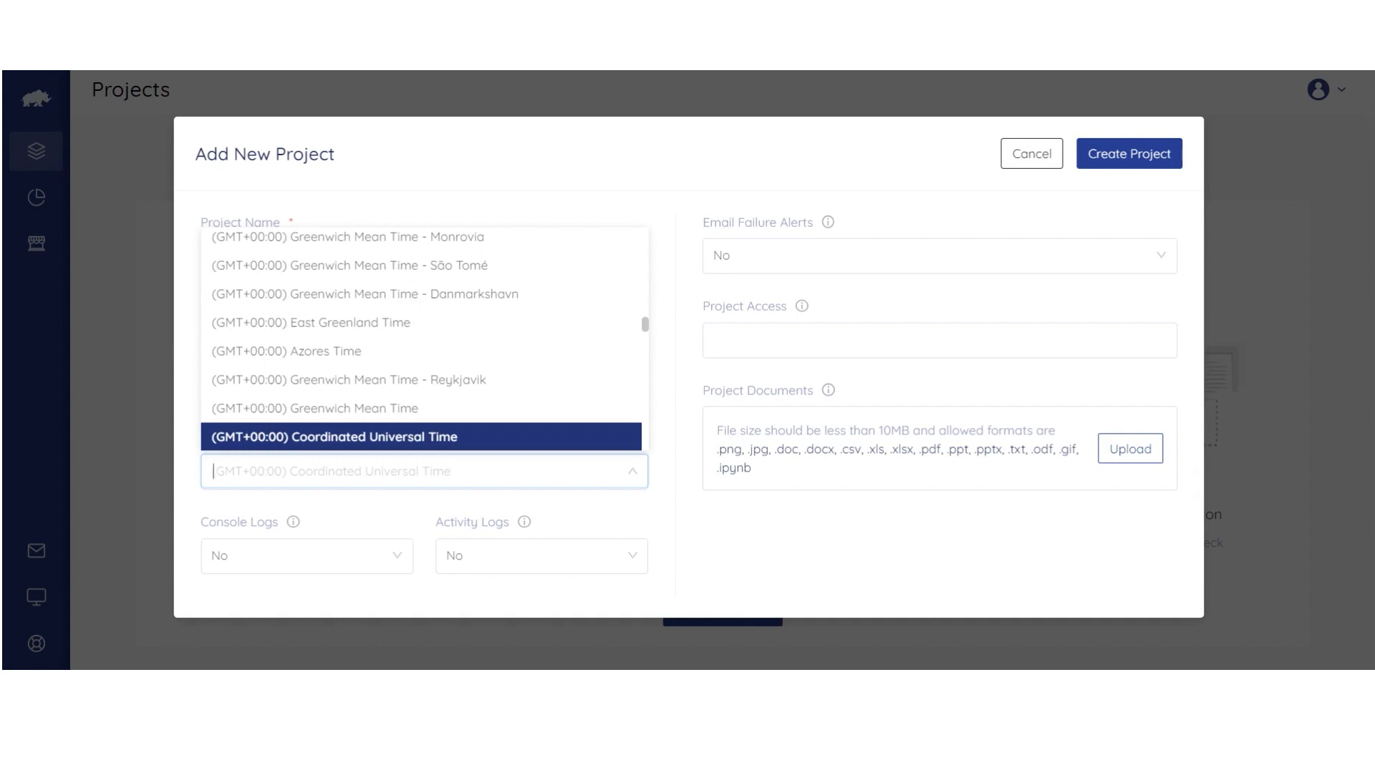
Search 'pacific' and pick (GMT-07:00) Pacific Time - Los Angeles as the timezone.
{"action": "type", "text": "pacific"}
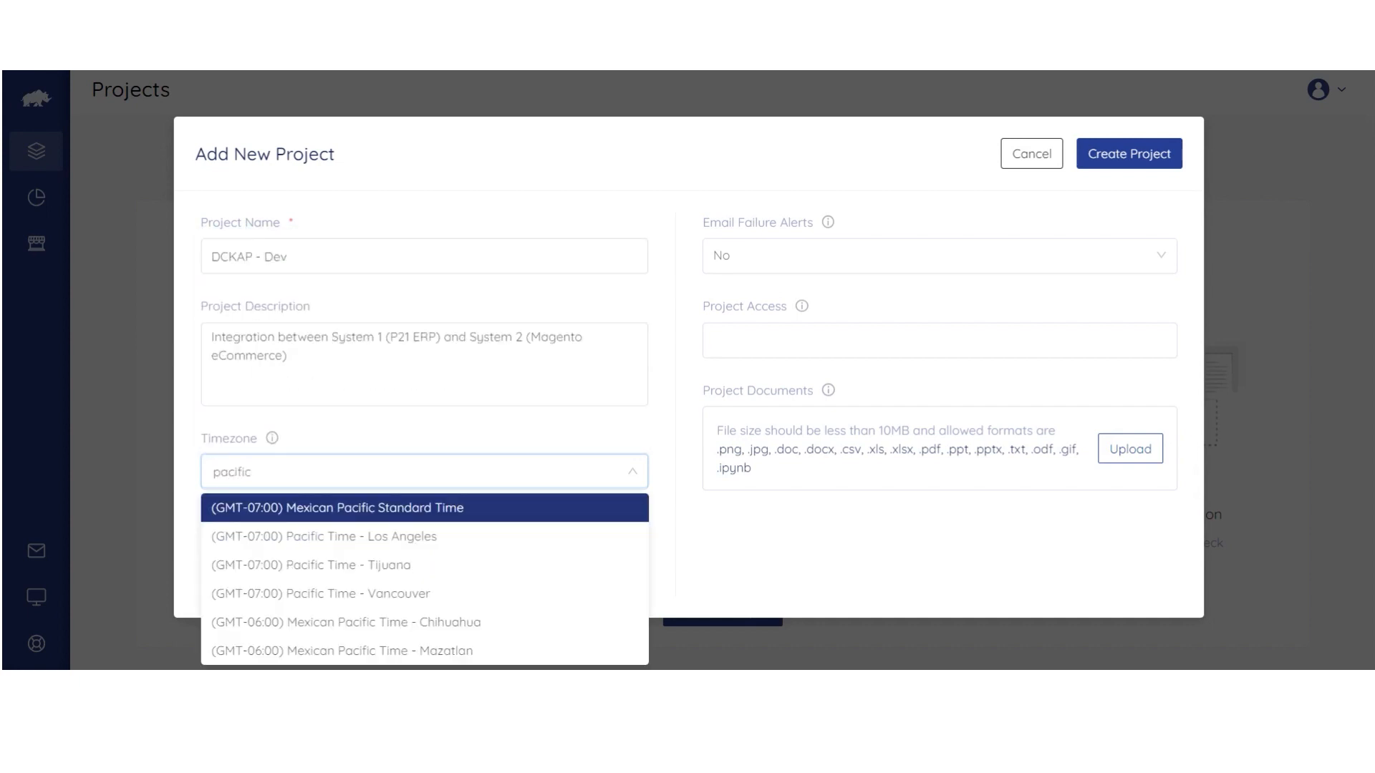
{"action": "left_click", "coordinate": [347, 536]}
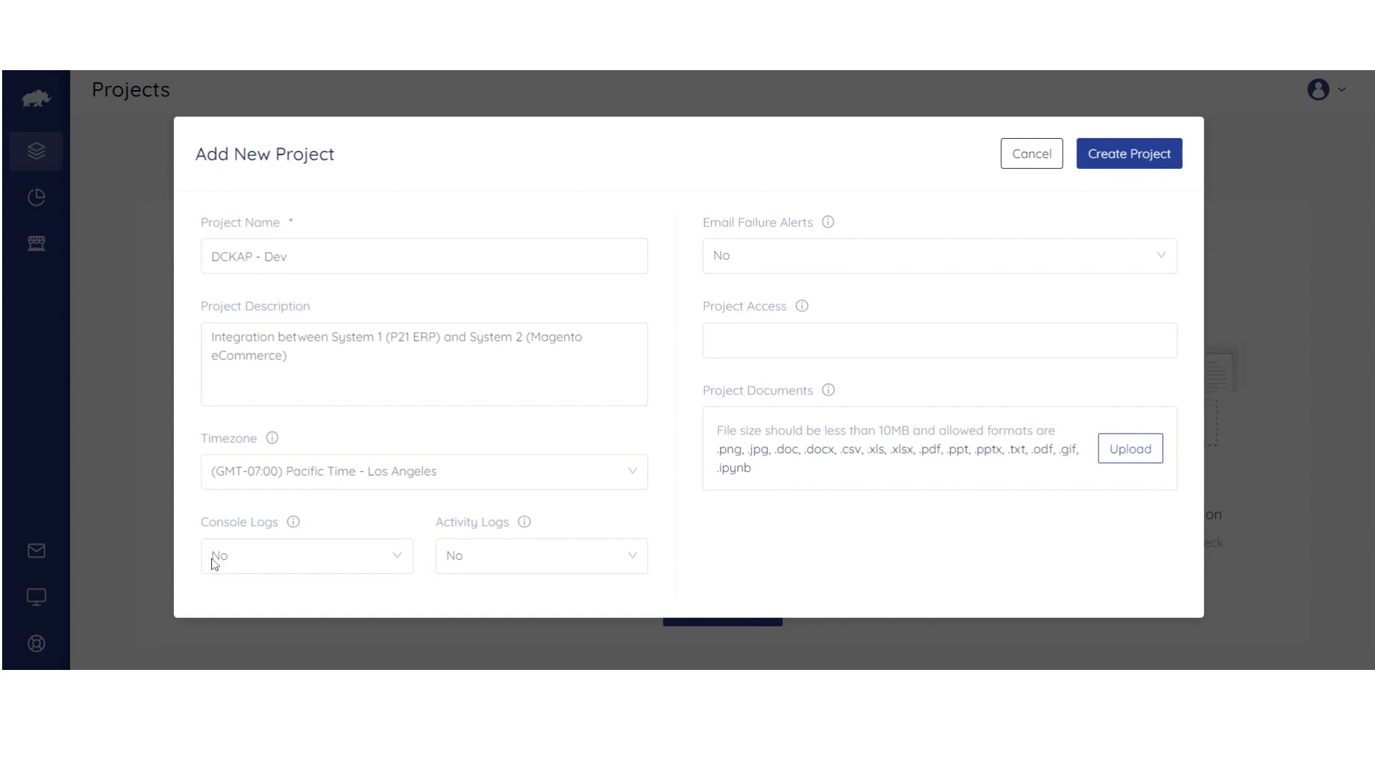
{"action": "left_click", "coordinate": [306, 562]}
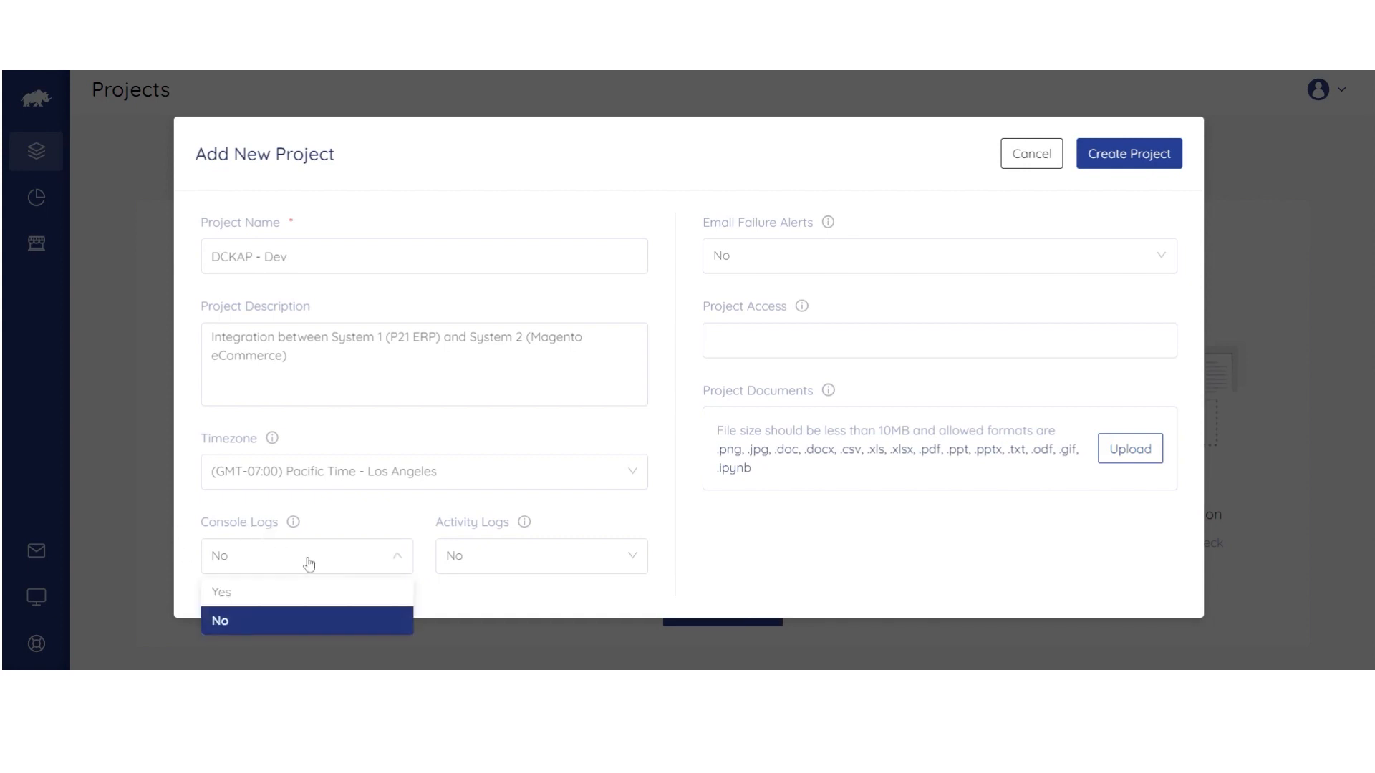
Set Console Logs to Yes adding API Header and Params Information, and Activity Logs to Yes.
{"action": "left_click", "coordinate": [248, 594]}
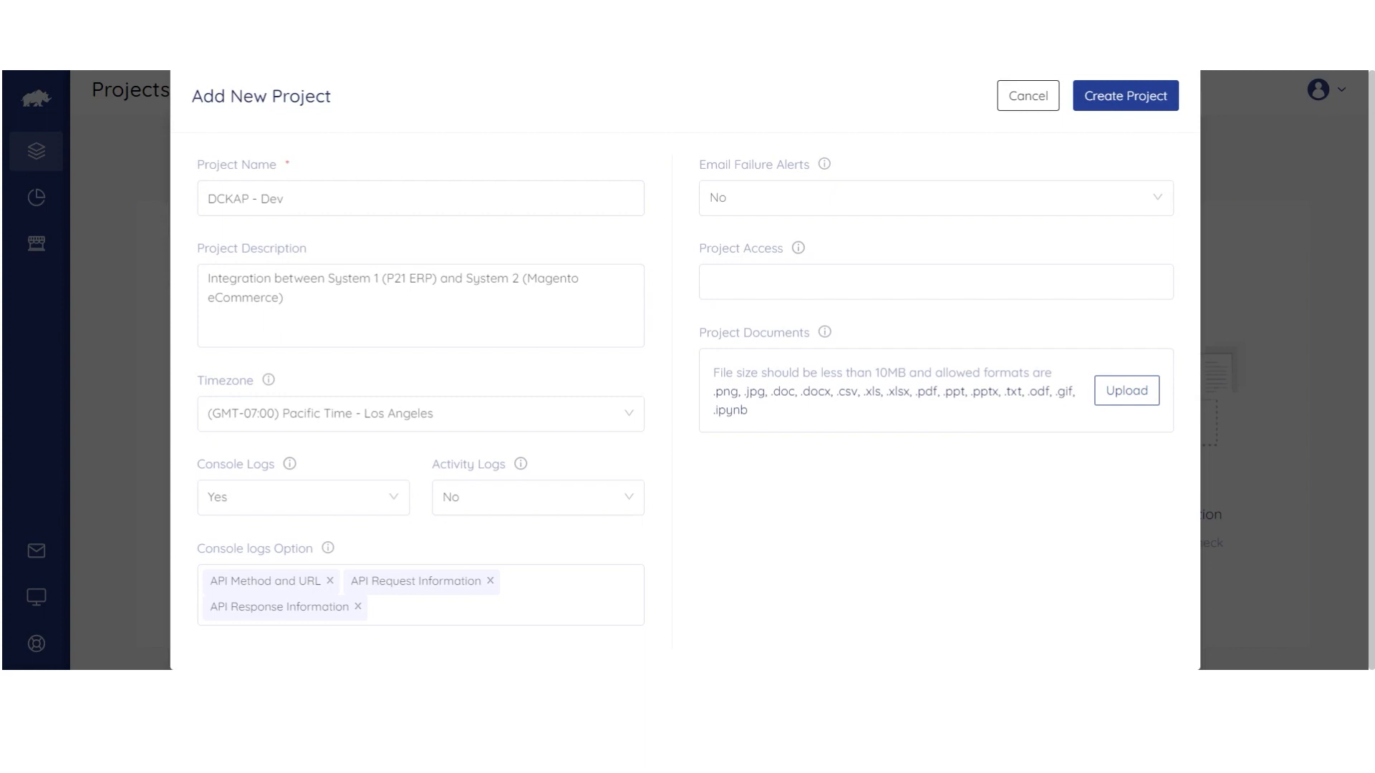
{"action": "left_click", "coordinate": [438, 609]}
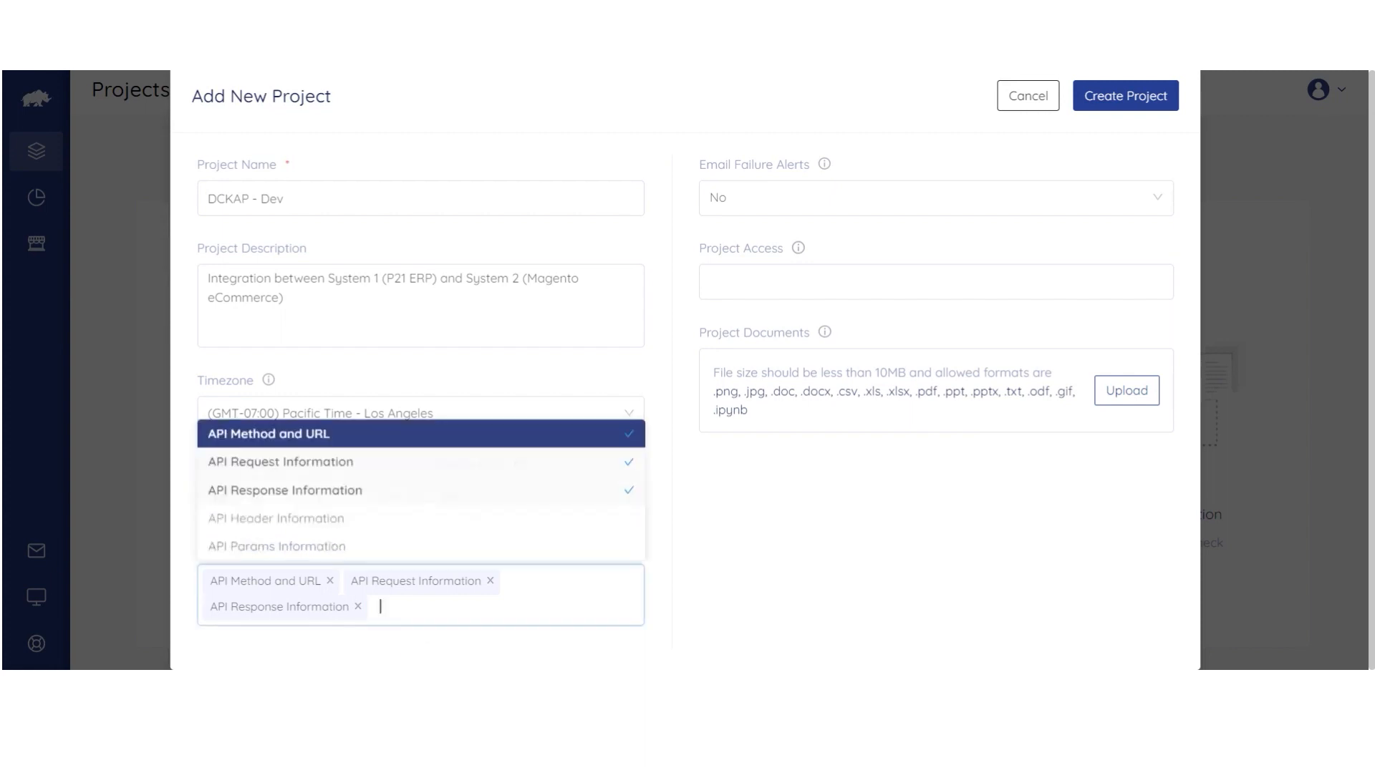
{"action": "left_click", "coordinate": [346, 531]}
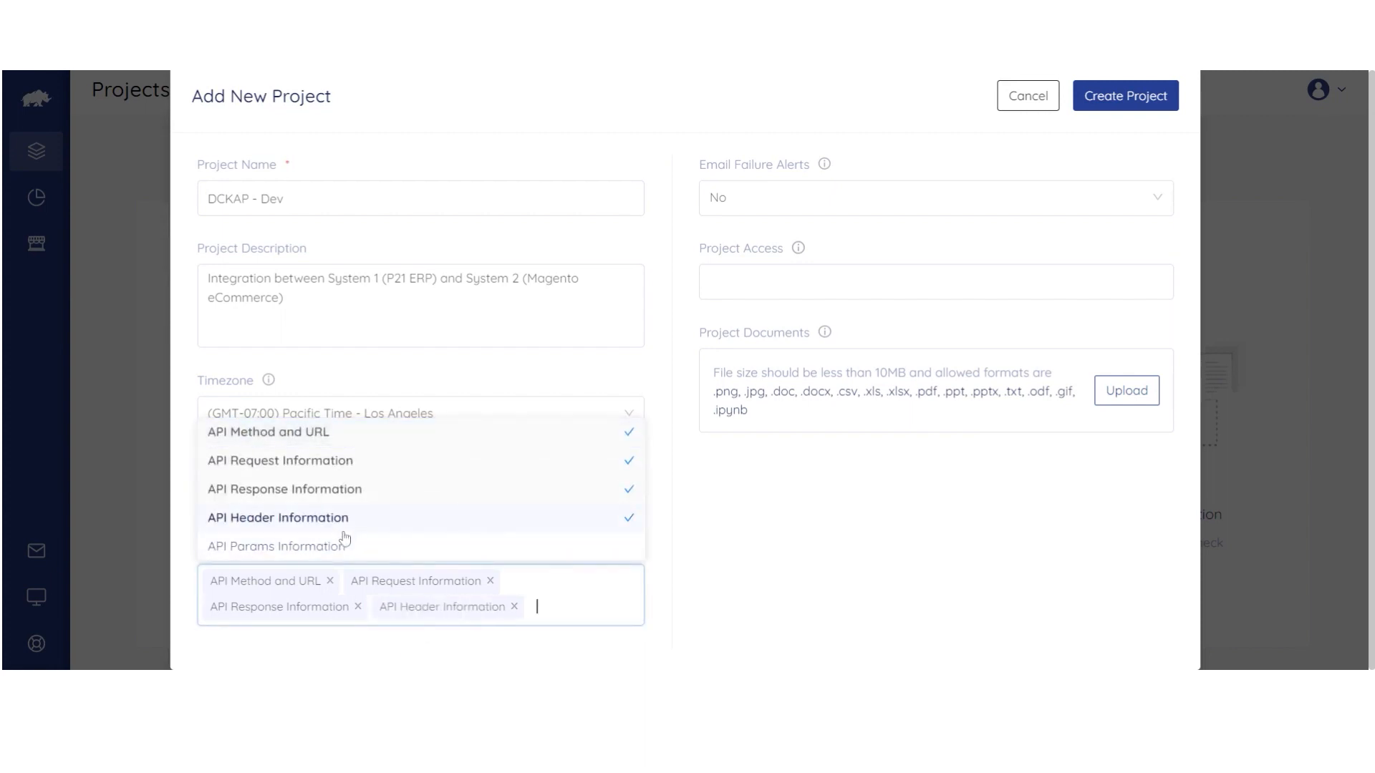
{"action": "left_click", "coordinate": [336, 547]}
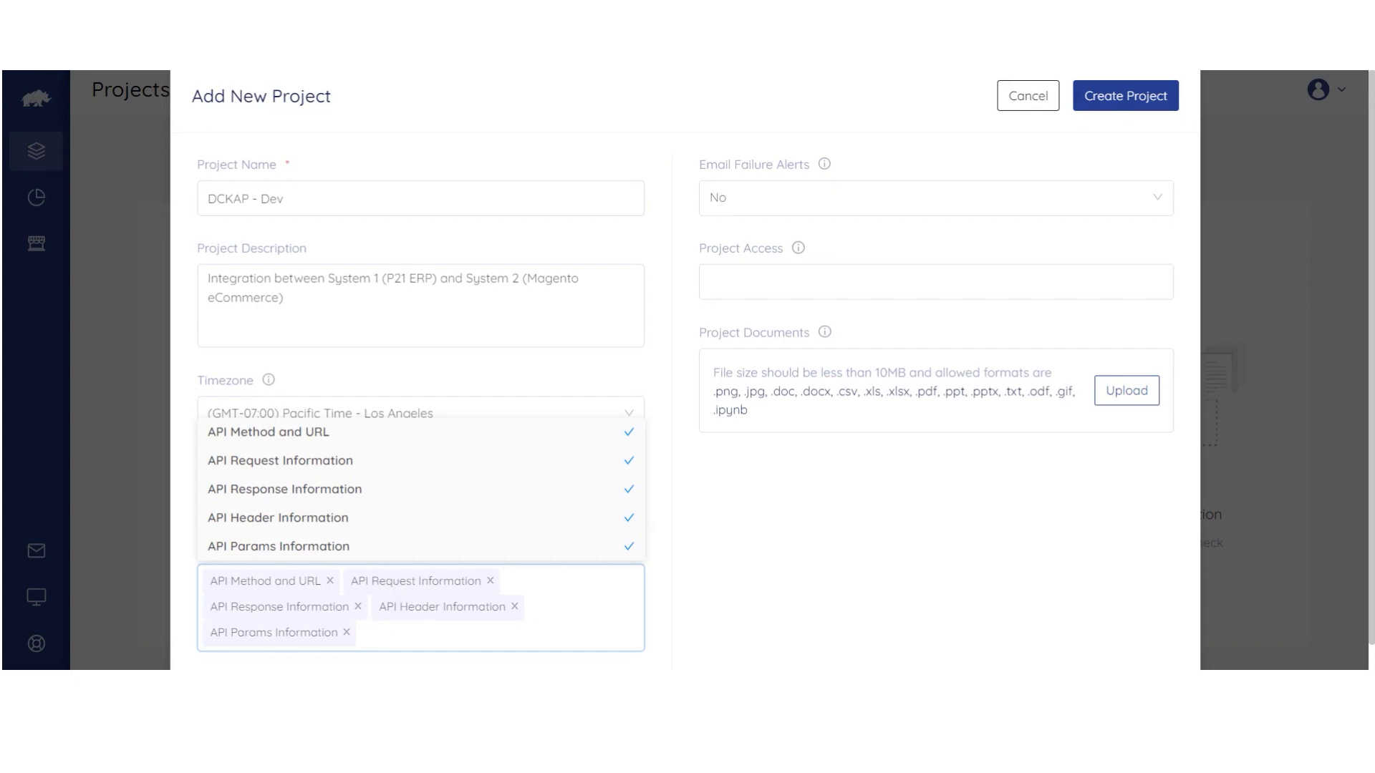
{"action": "left_click", "coordinate": [458, 661]}
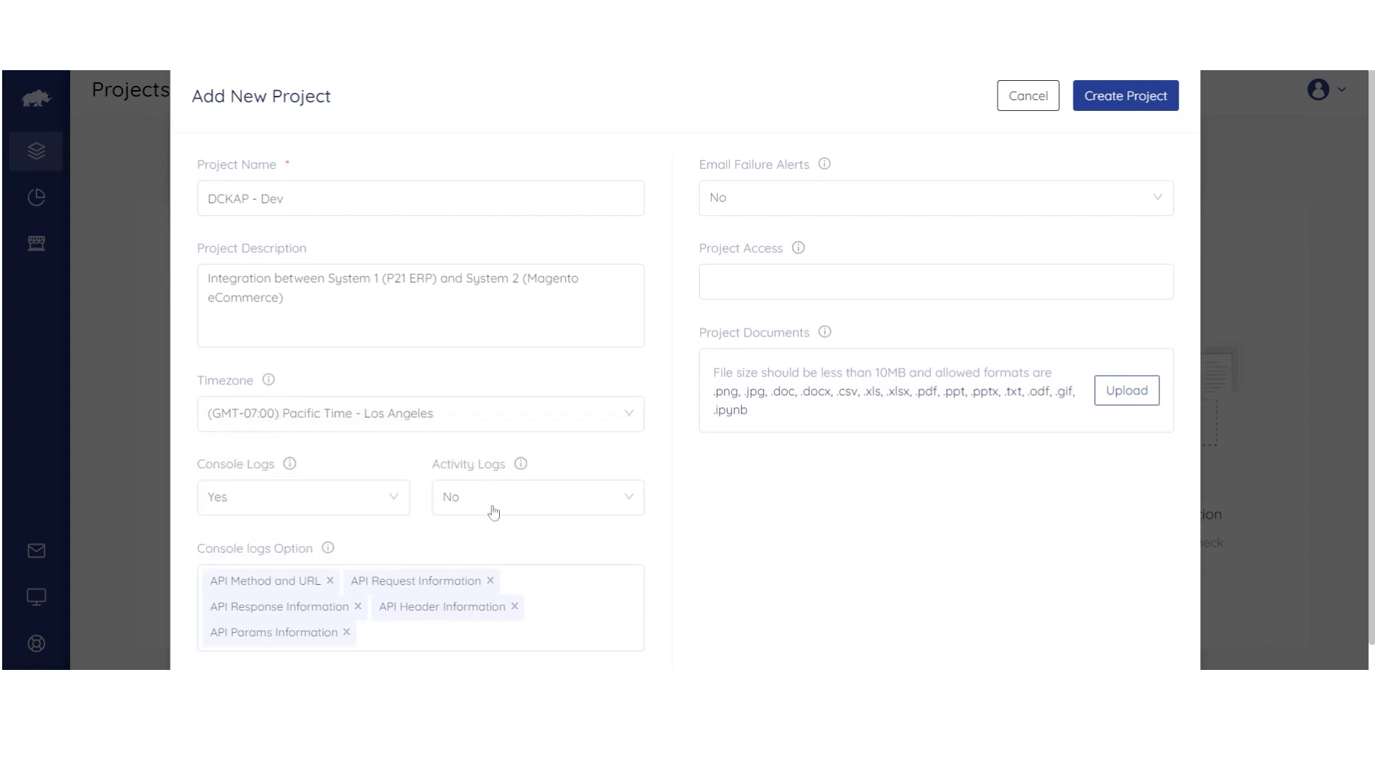
{"action": "left_click", "coordinate": [512, 510]}
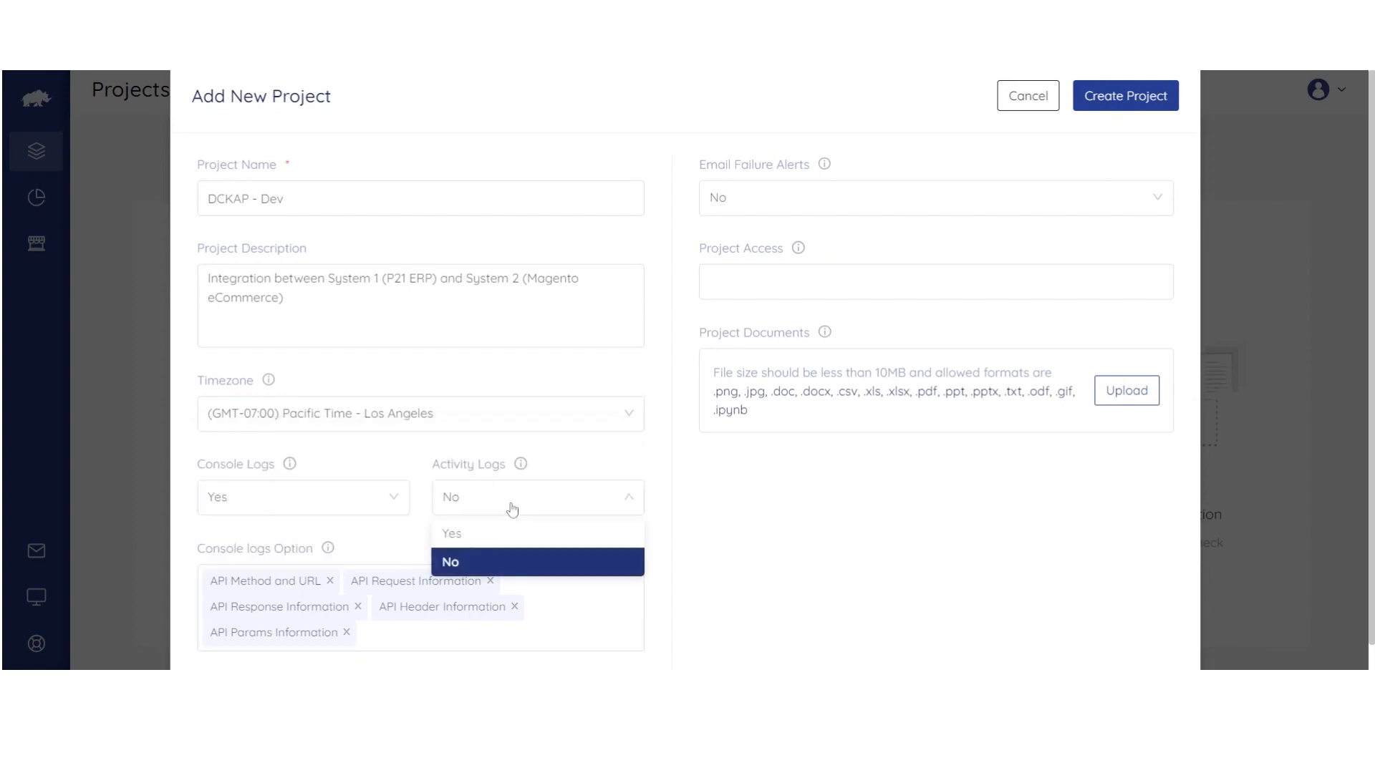
{"action": "left_click", "coordinate": [476, 535]}
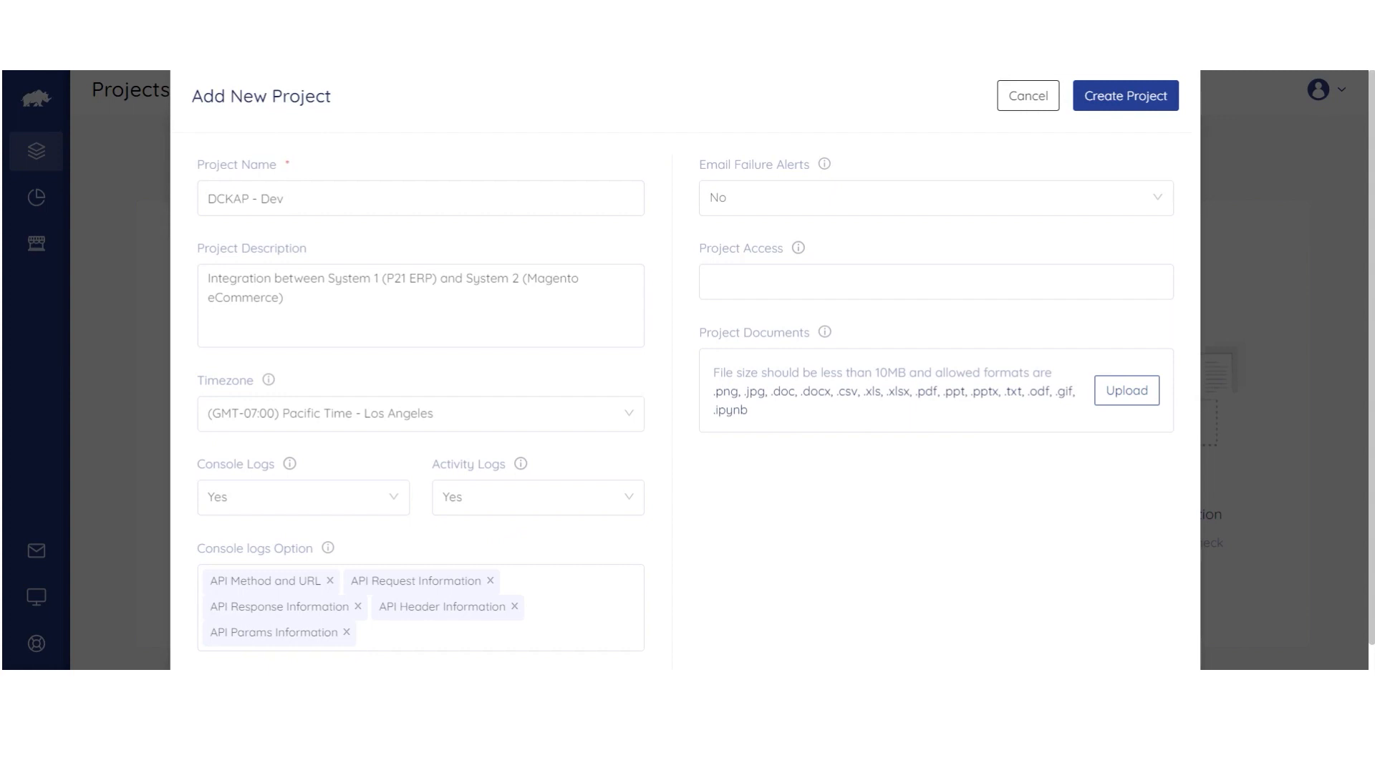
Enable email failure alerts to two recipient addresses, triggered 'For Pipes with Any Errors'.
{"action": "left_click", "coordinate": [807, 208]}
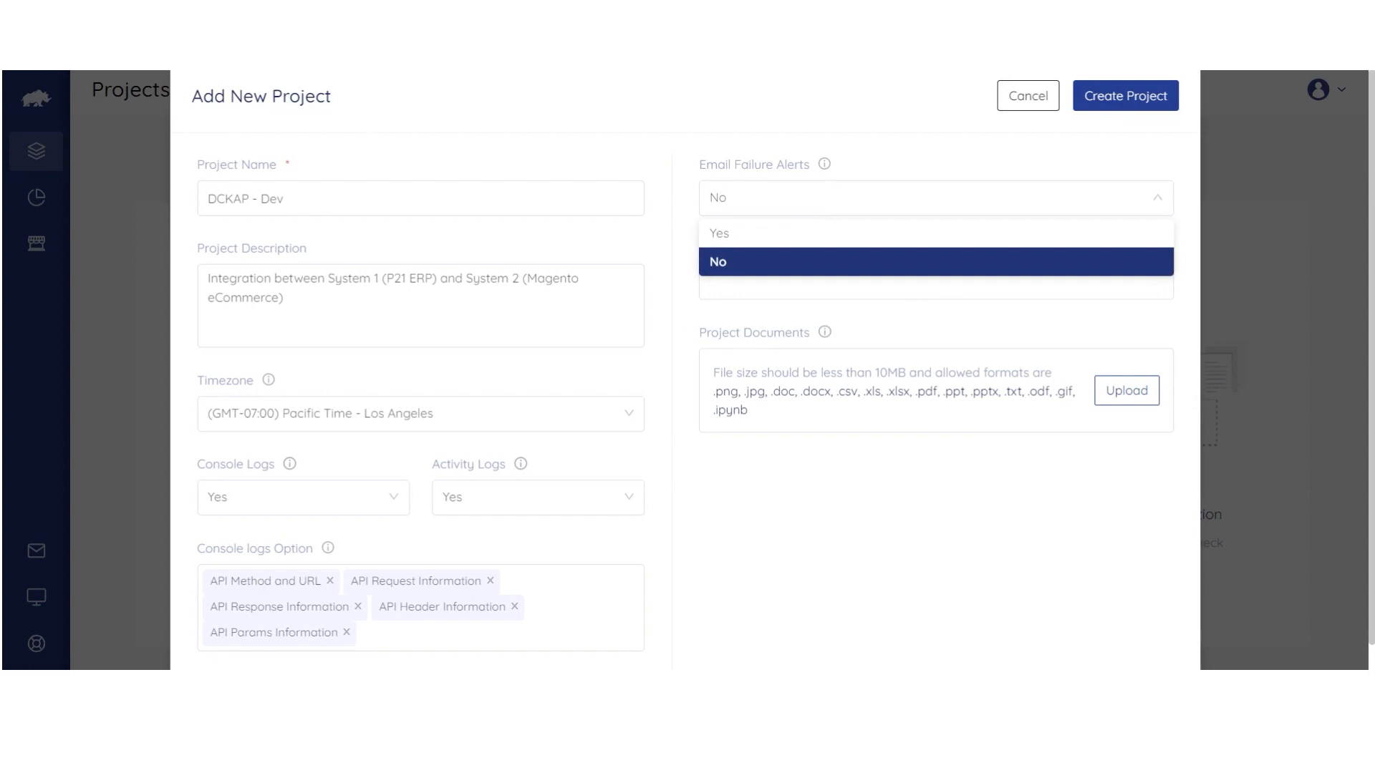
{"action": "left_click", "coordinate": [753, 235]}
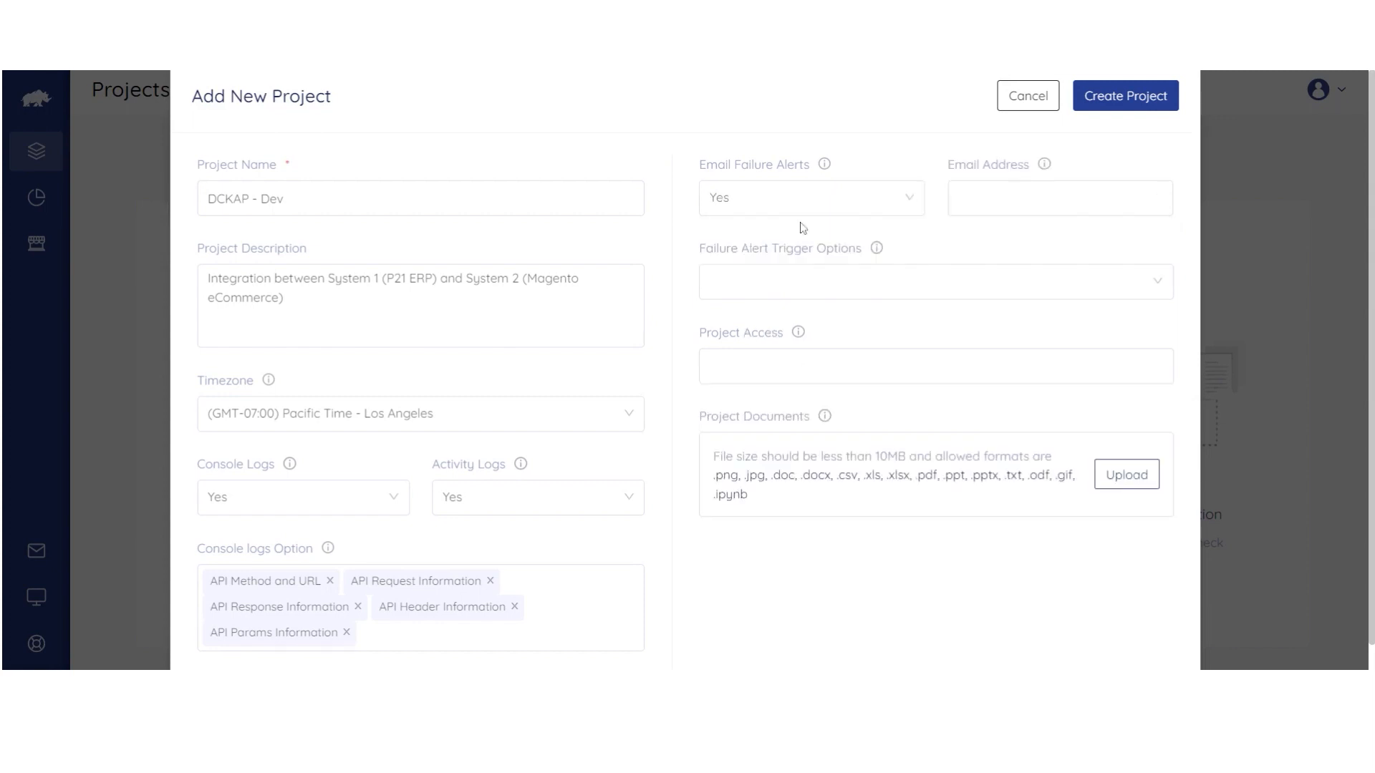
{"action": "left_click", "coordinate": [974, 201]}
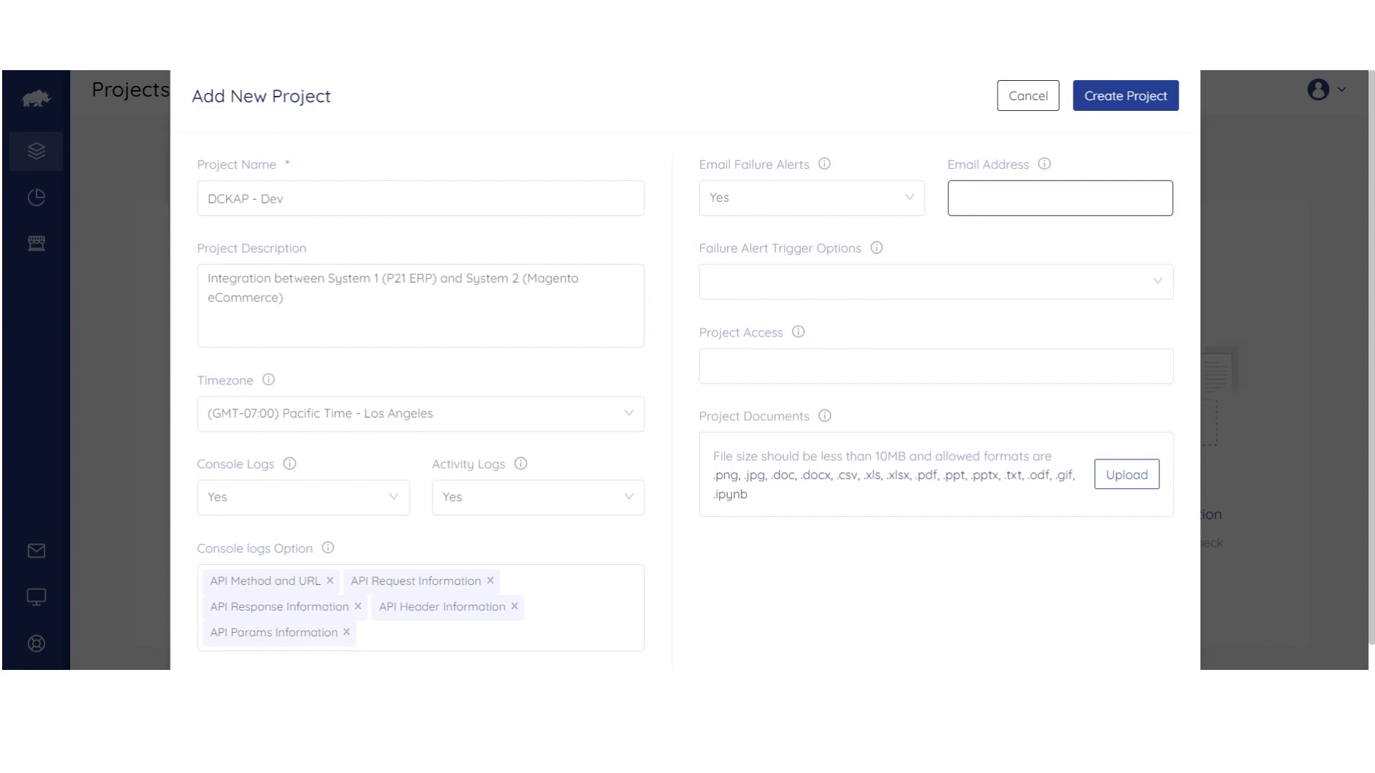
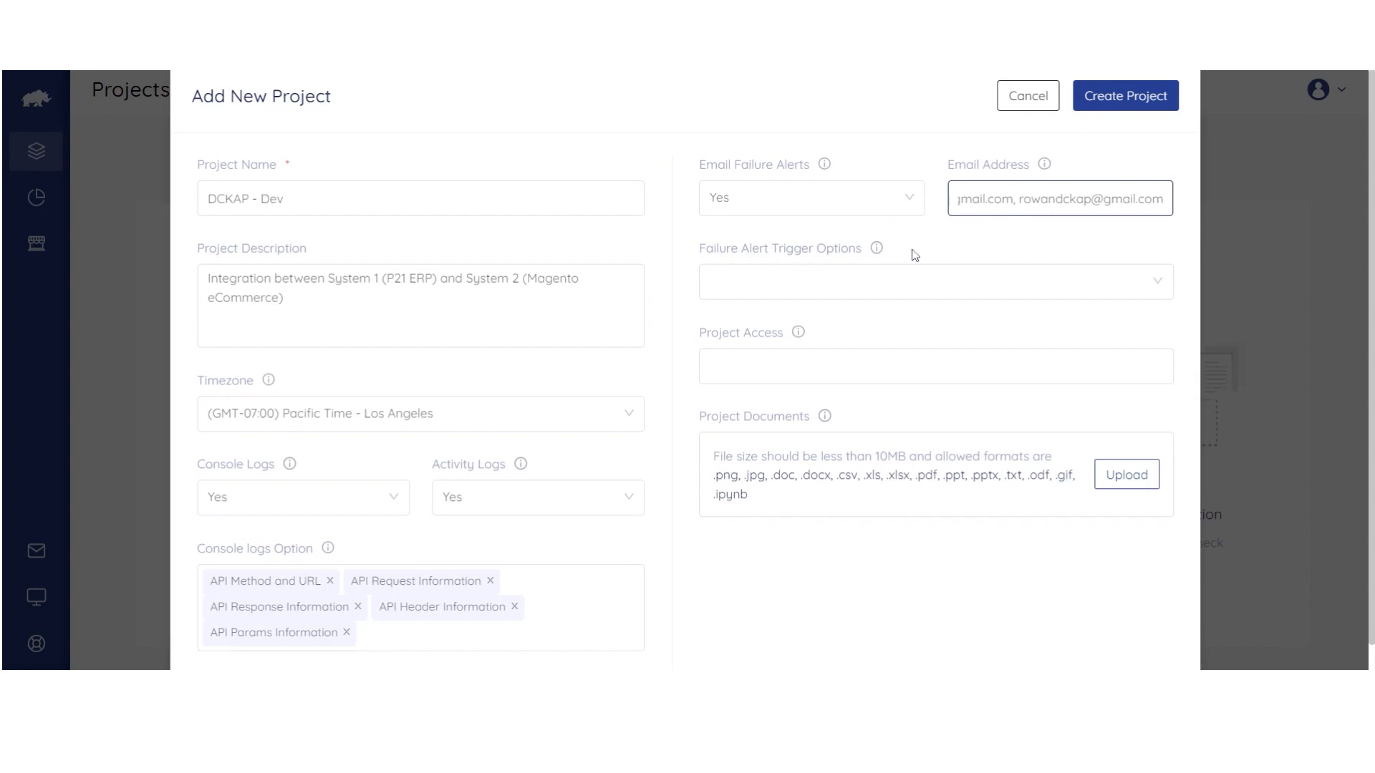
{"action": "left_click", "coordinate": [975, 296]}
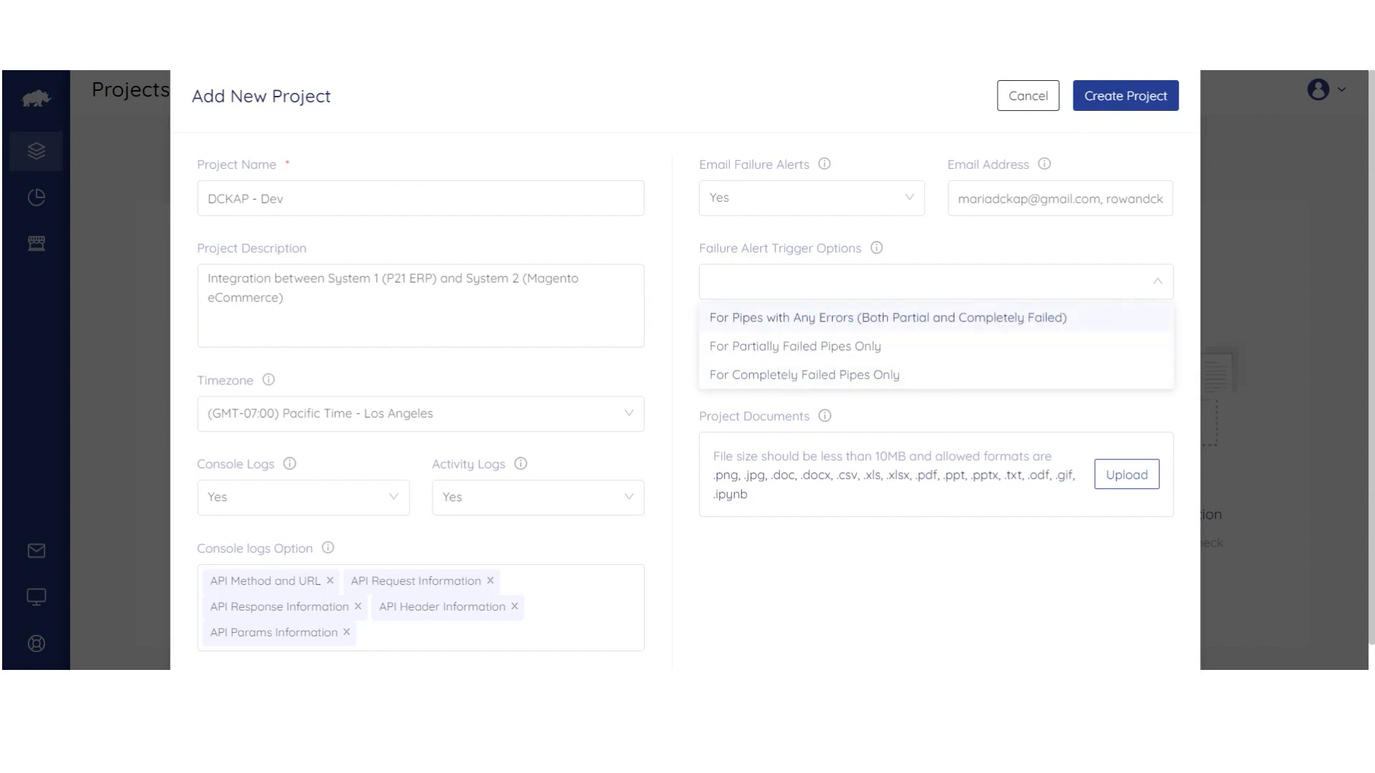
{"action": "left_click", "coordinate": [784, 323]}
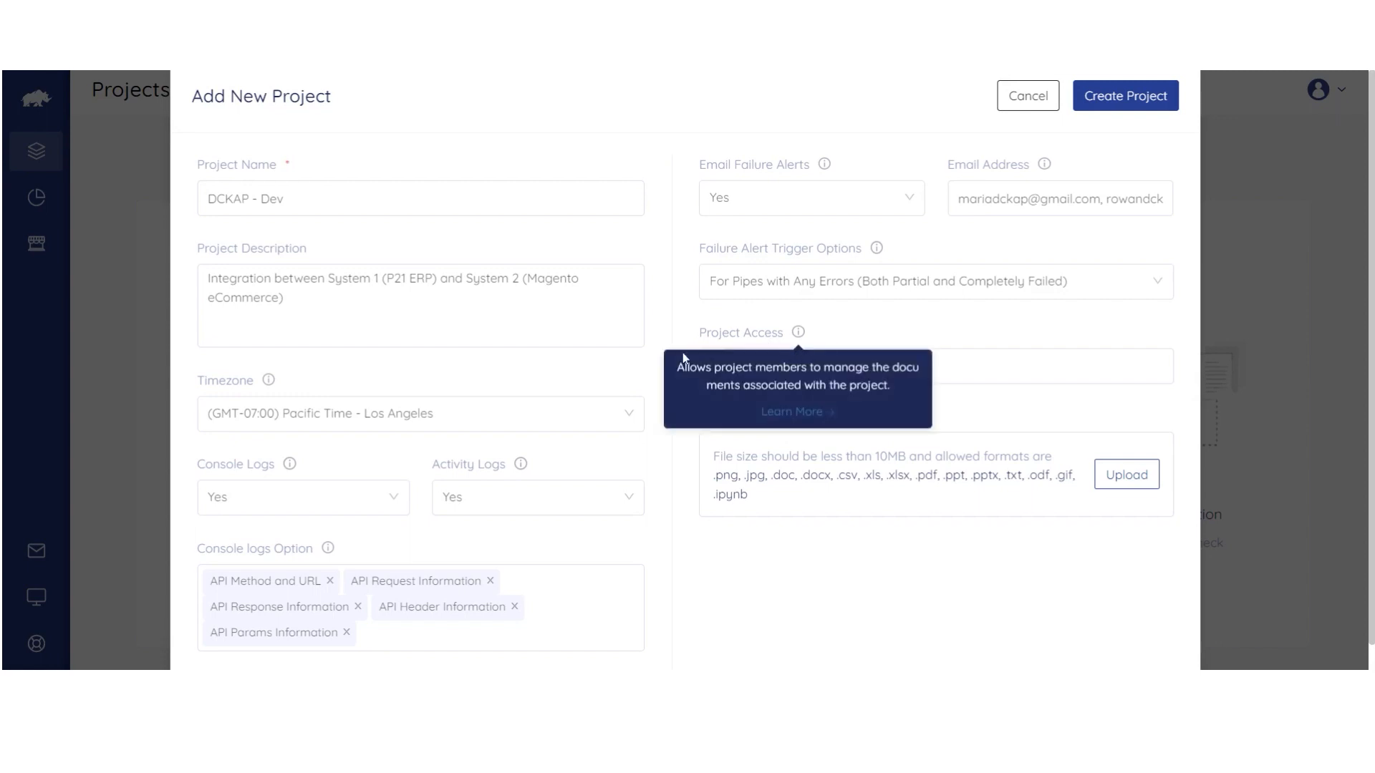
{"action": "left_click", "coordinate": [752, 367]}
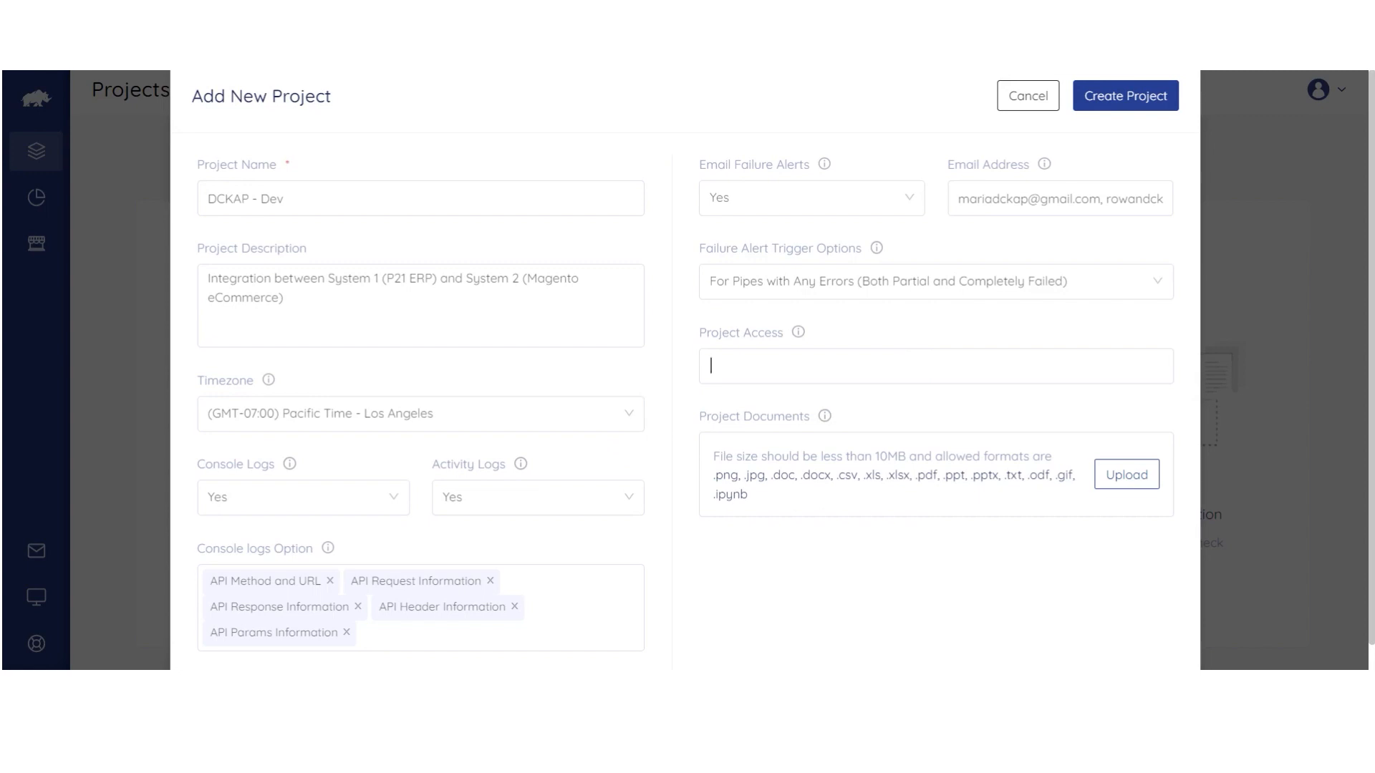
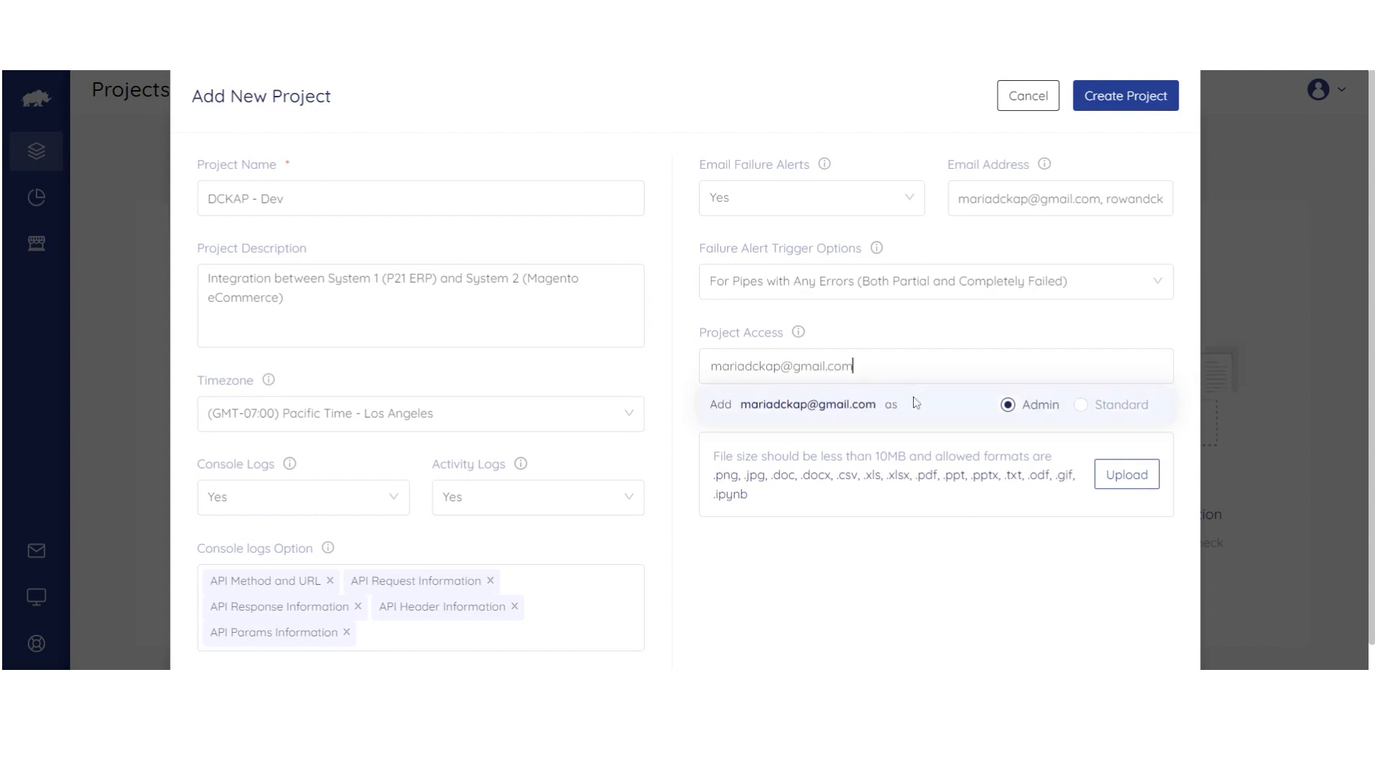
Add the first member's e-mail with Standard access and the second member's e-mail as Admin.
{"action": "left_click", "coordinate": [1081, 409]}
{"action": "left_click", "coordinate": [804, 411]}
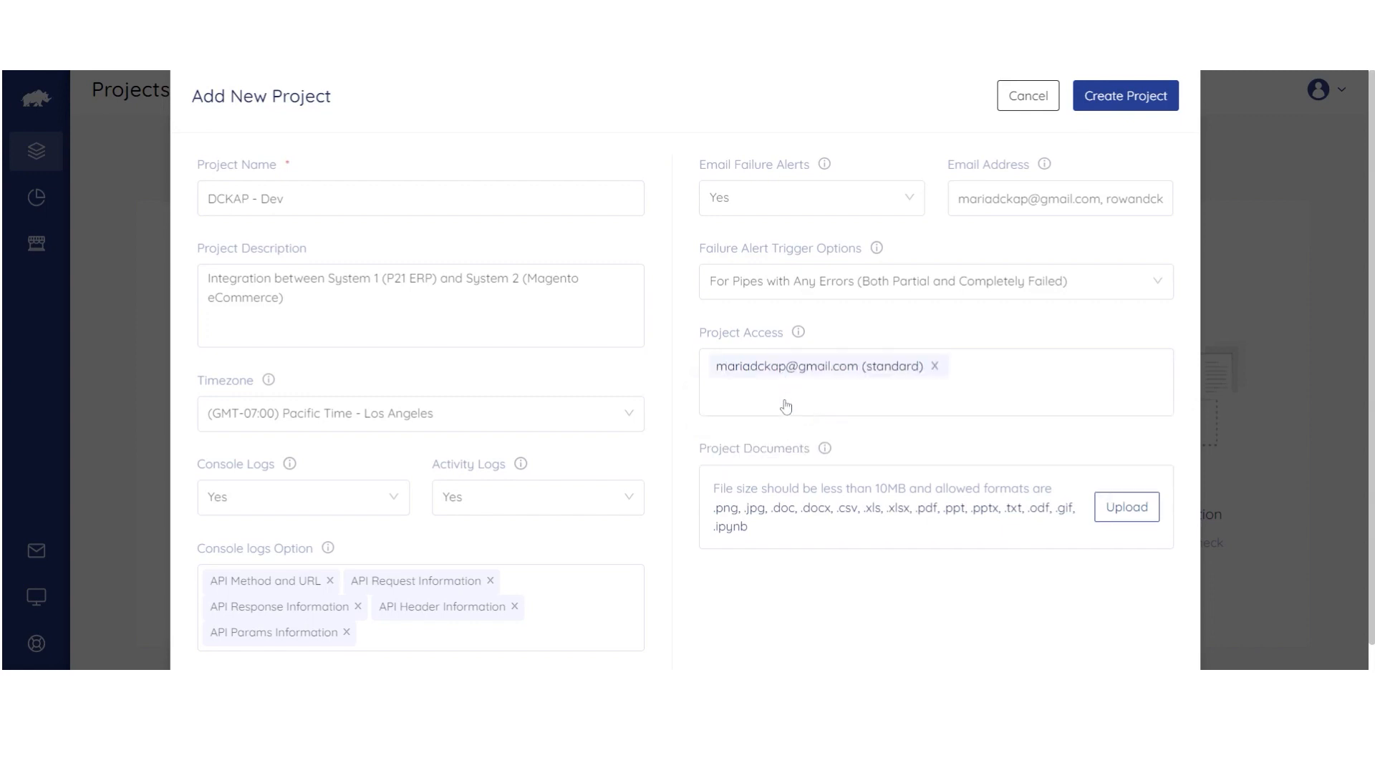
{"action": "left_click", "coordinate": [842, 403]}
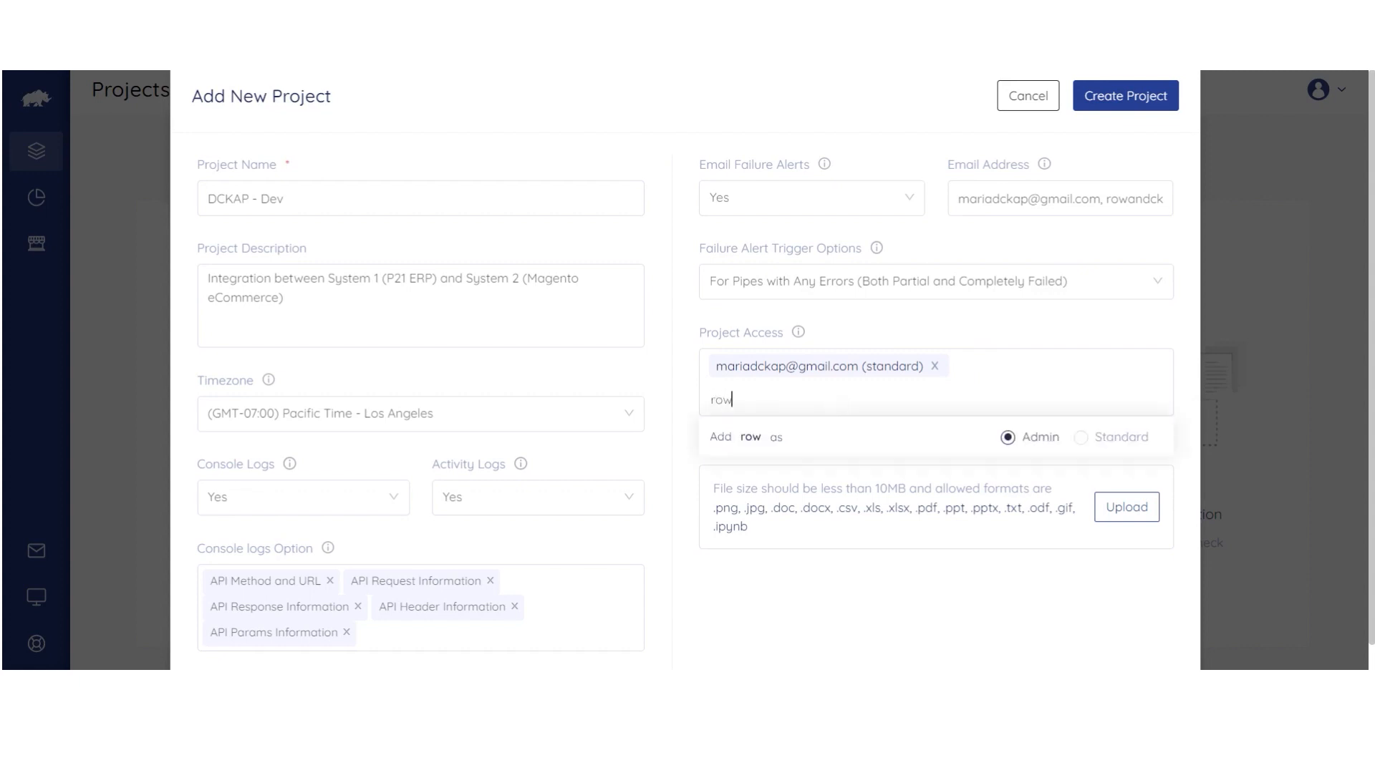
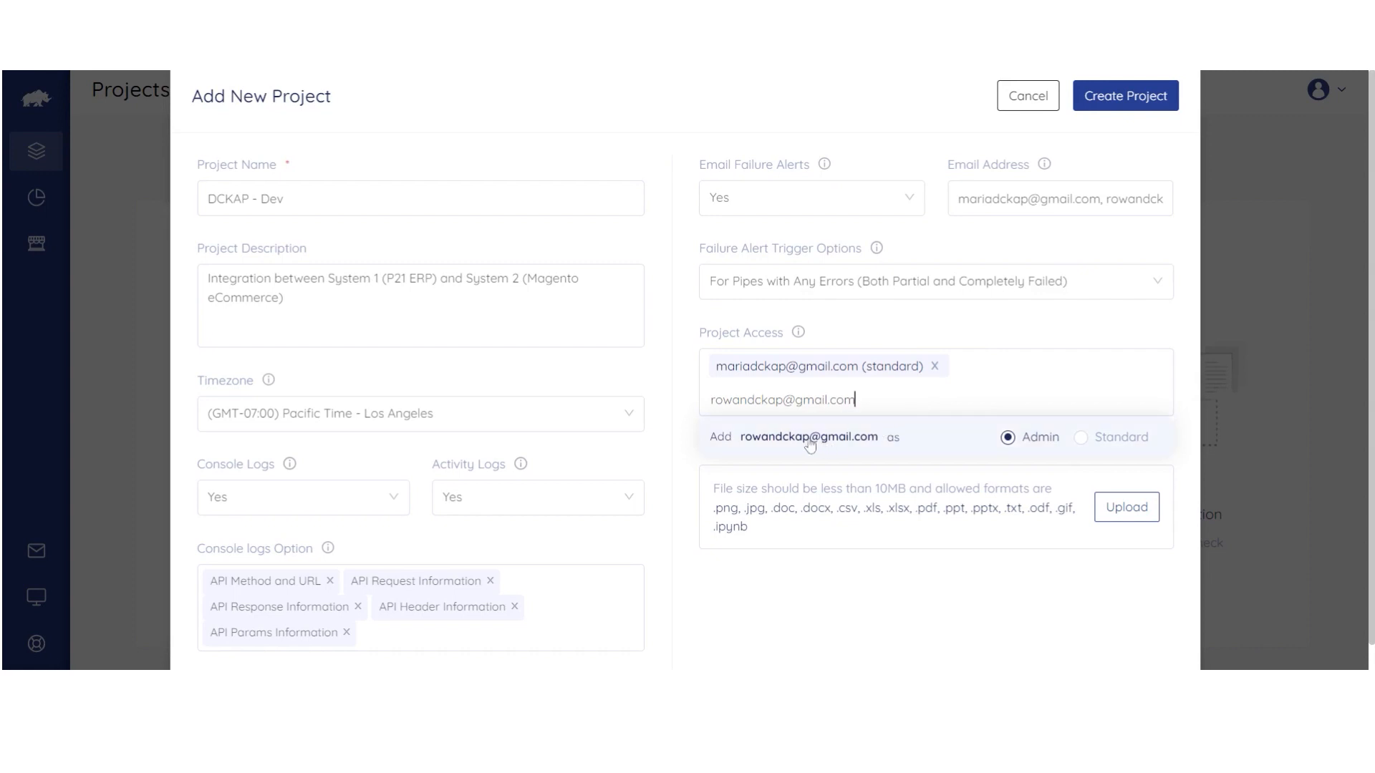
{"action": "left_click", "coordinate": [750, 439]}
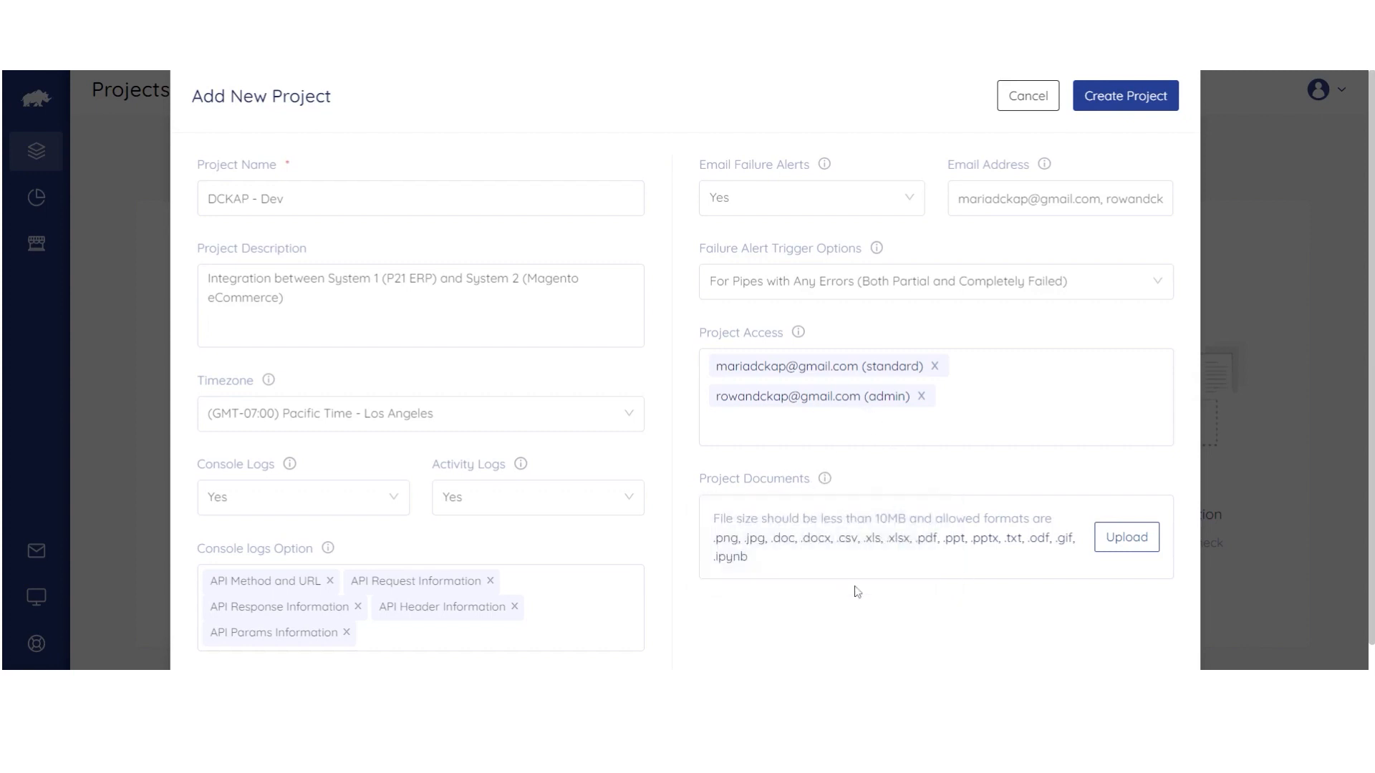
Create the DCKAP - Dev project and confirm Yes on the discard prompt.
{"action": "scroll", "coordinate": [857, 592], "scroll_direction": "down", "scroll_amount": 1}
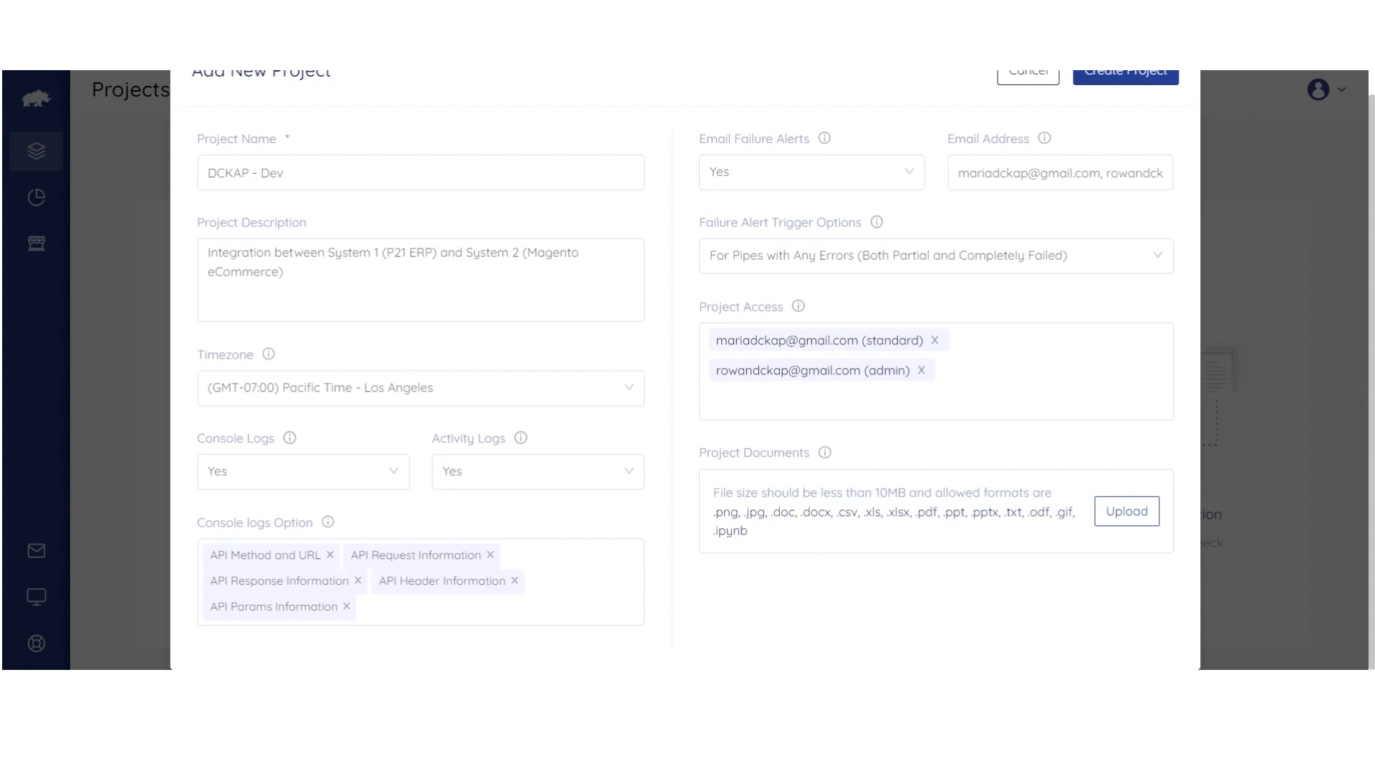
{"action": "scroll", "coordinate": [685, 370], "scroll_direction": "up", "scroll_amount": 1}
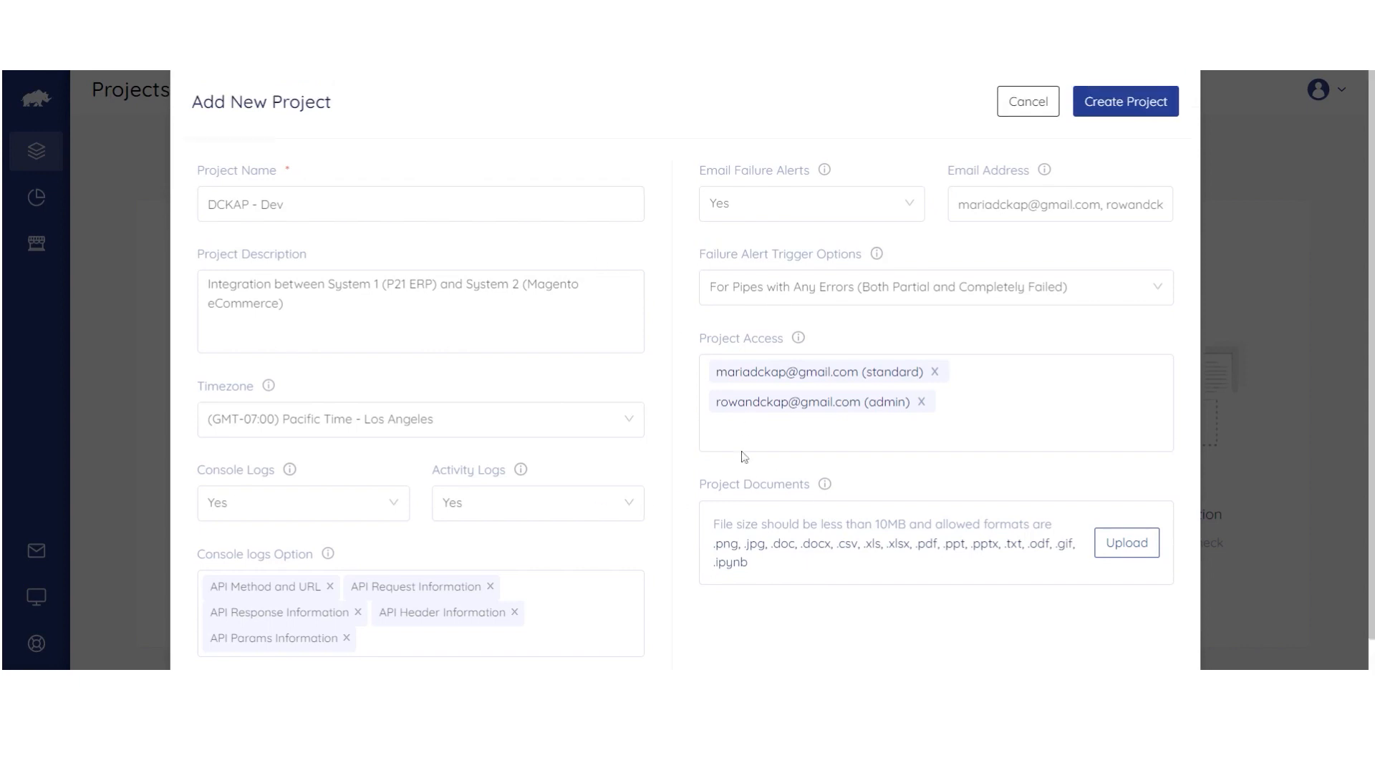
{"action": "left_click", "coordinate": [1113, 113]}
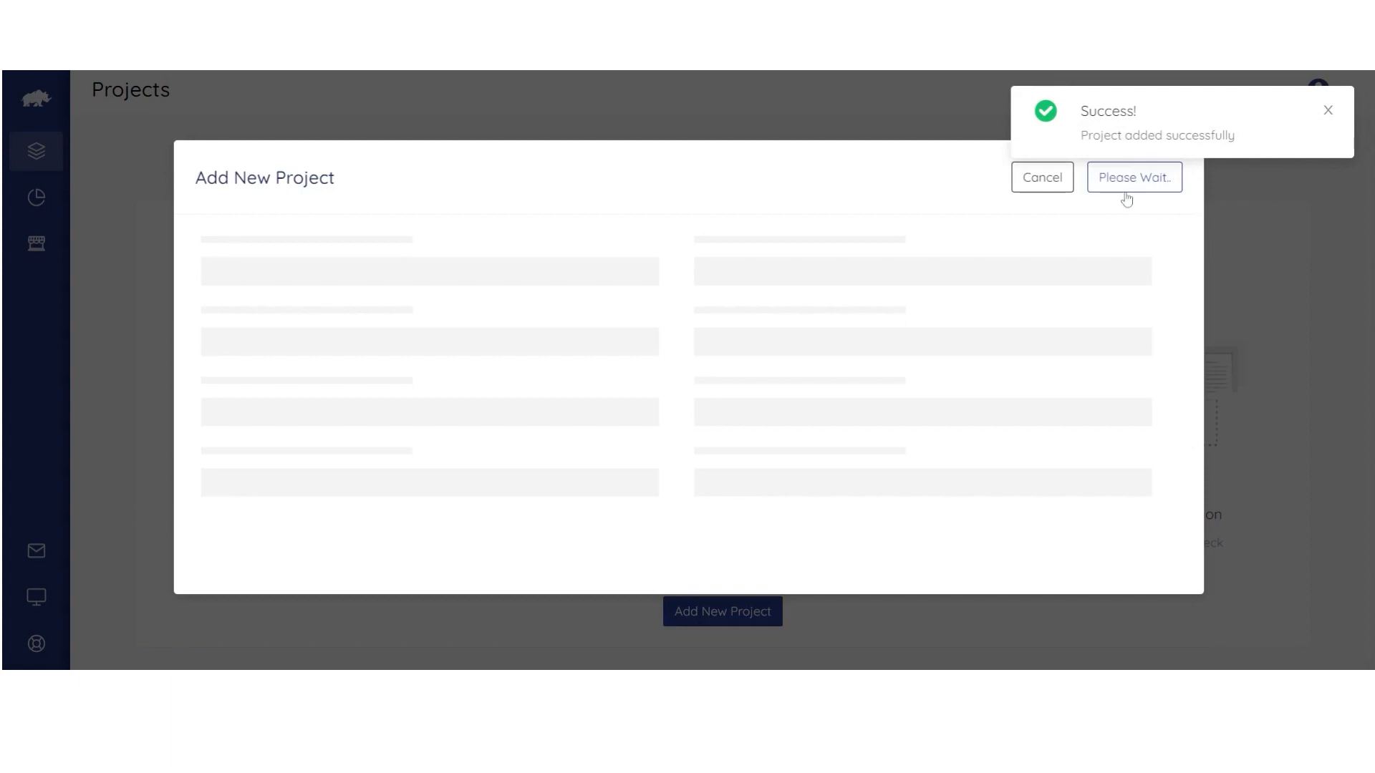
{"action": "left_click", "coordinate": [1043, 178]}
{"action": "left_click", "coordinate": [770, 399]}
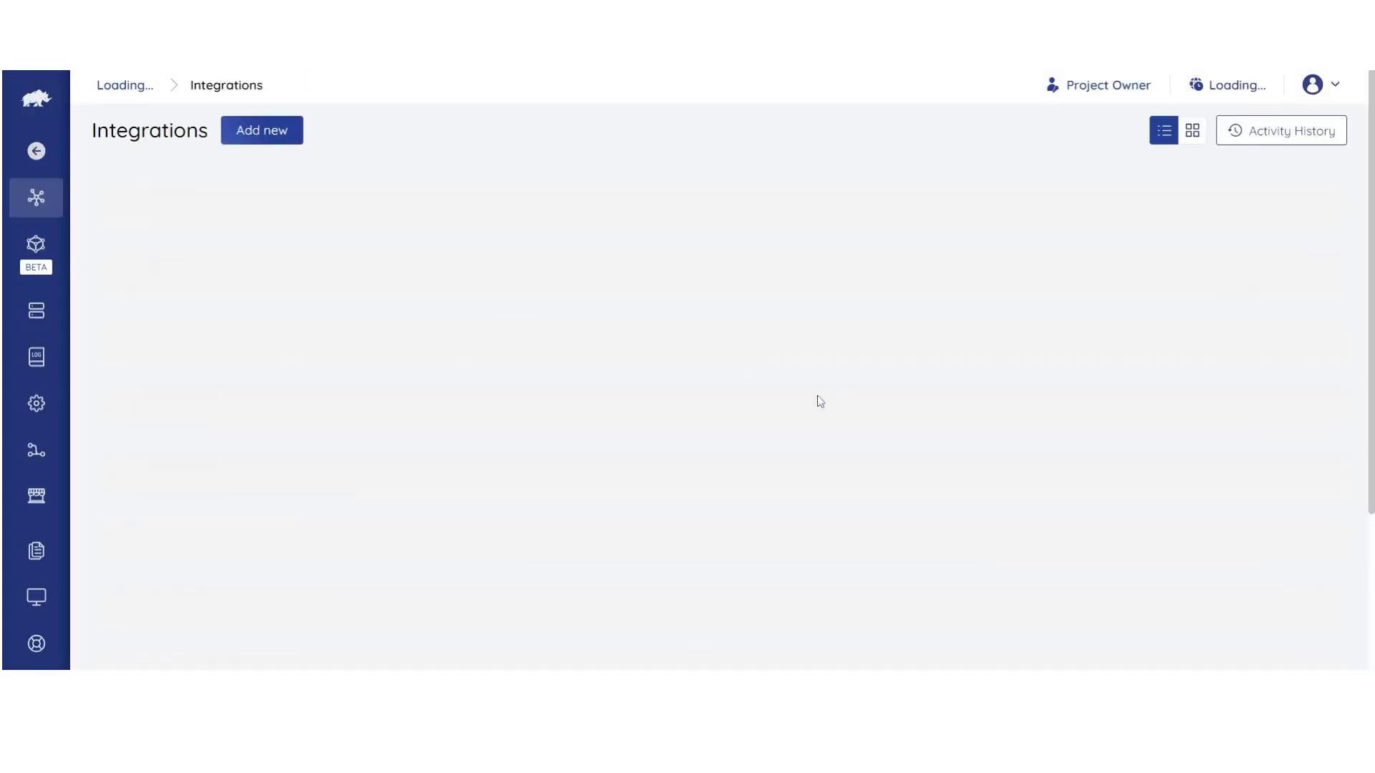